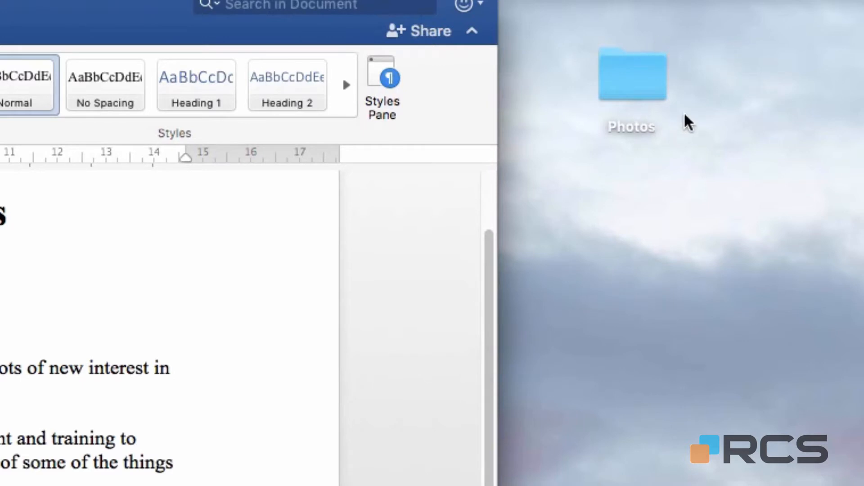
# Insert Report Image.JPG from the desktop's Photos folder into the report, right after the sentence ending "that will be coming soon.".
pyautogui.doubleClick(649, 81)
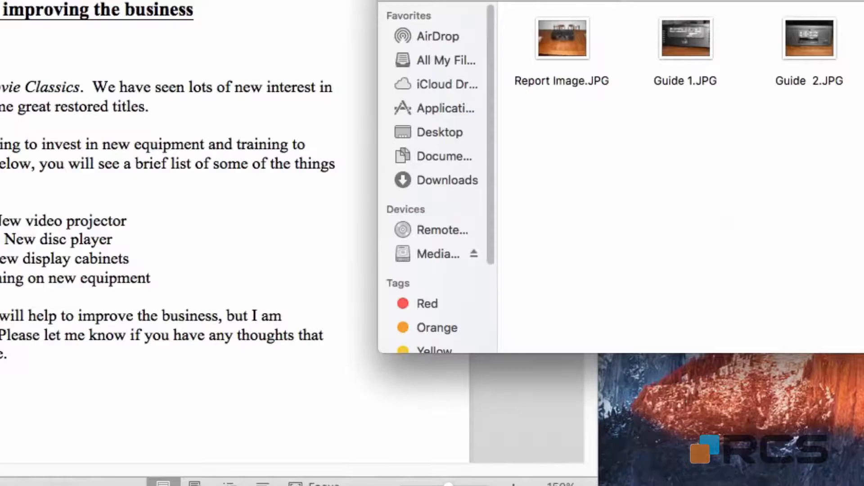
pyautogui.moveTo(735, 215); pyautogui.dragTo(674, 385)
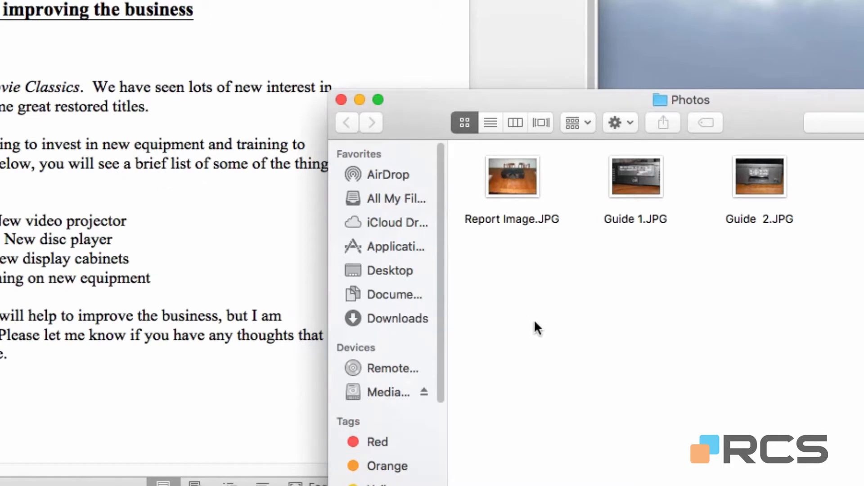
pyautogui.click(509, 173)
pyautogui.moveTo(510, 174); pyautogui.dragTo(214, 227)
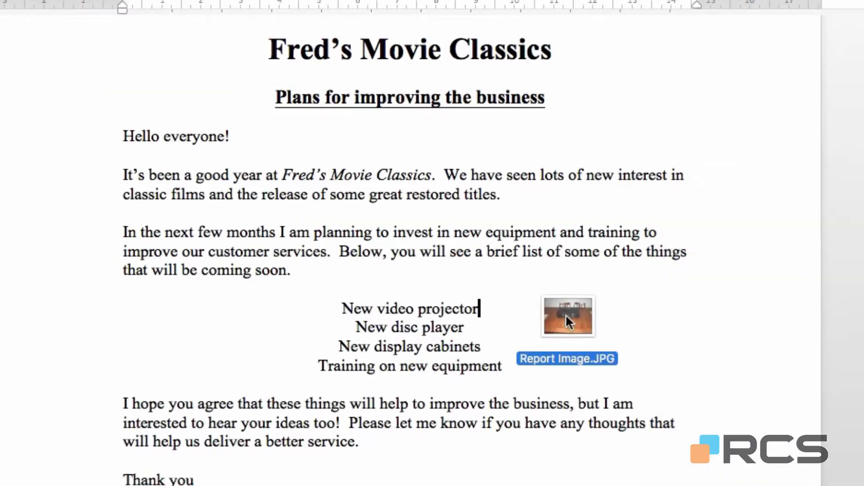
pyautogui.moveTo(565, 314); pyautogui.dragTo(498, 276)
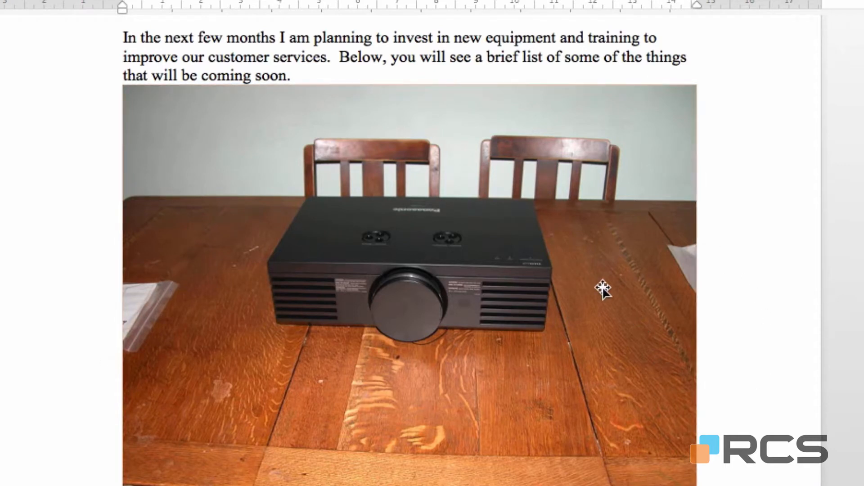
# Crop the inserted picture on all four sides around the projector, to about 3.9 cm high and 7.66 cm wide.
pyautogui.click(411, 252)
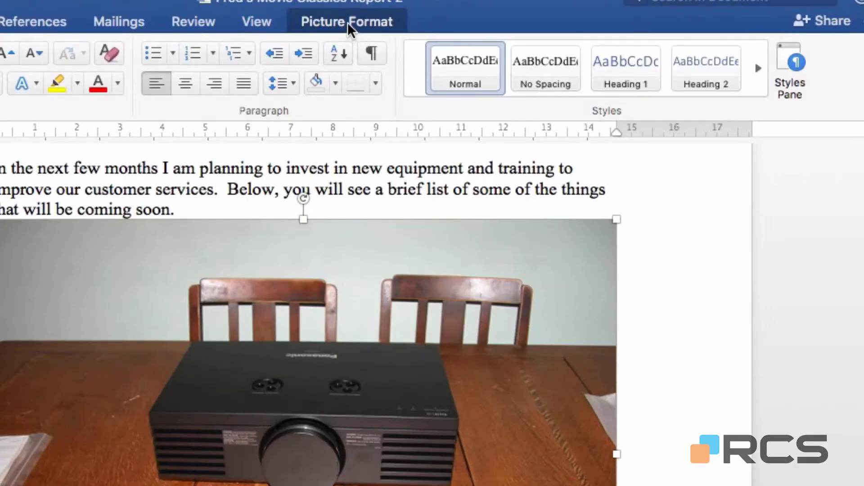
pyautogui.click(348, 23)
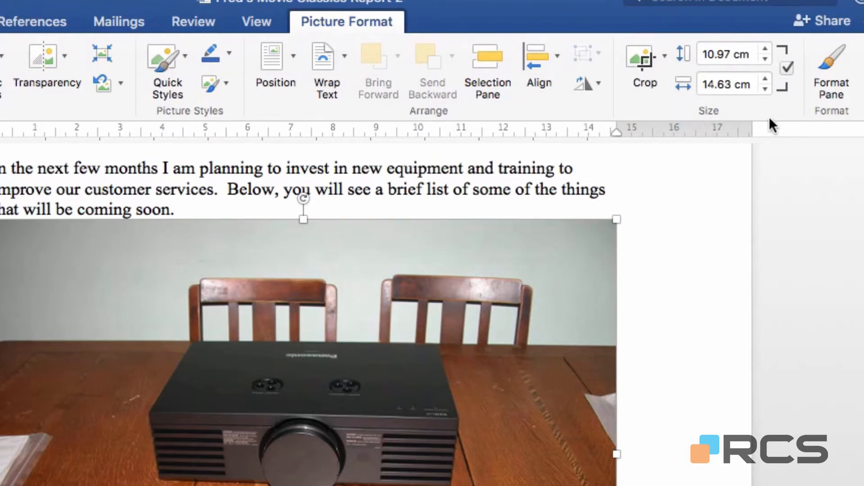
pyautogui.click(636, 54)
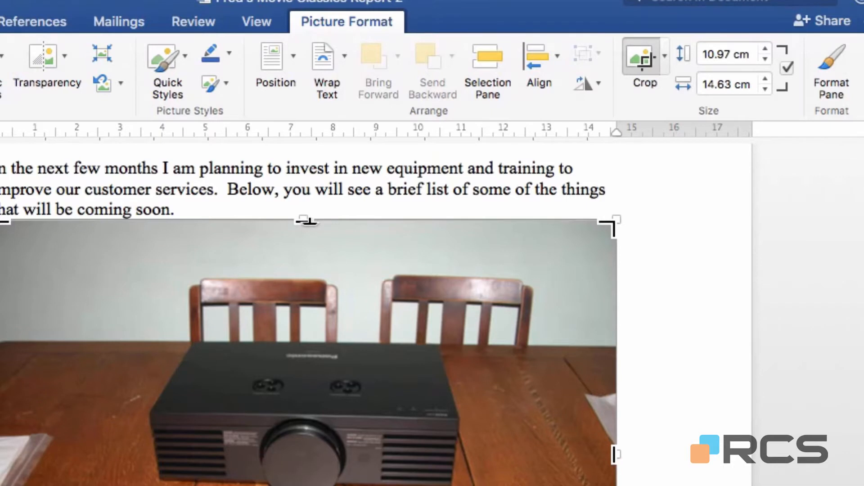
pyautogui.scroll(1, 307, 220)
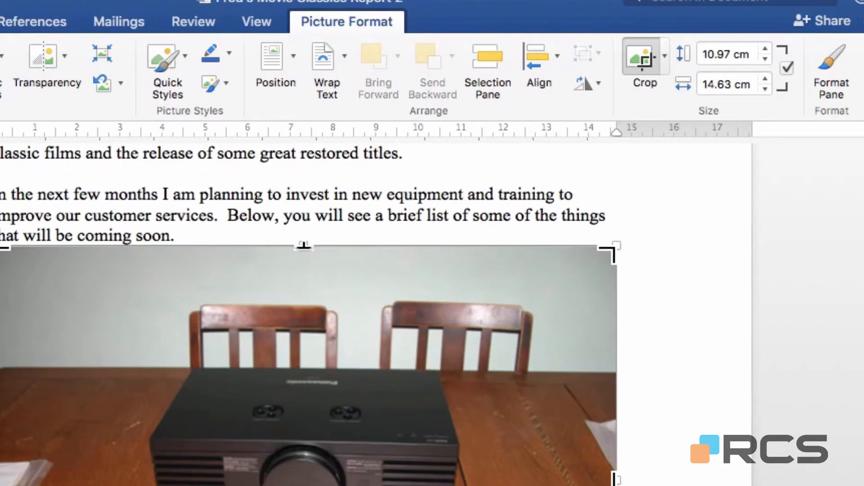
pyautogui.moveTo(304, 245); pyautogui.dragTo(292, 363)
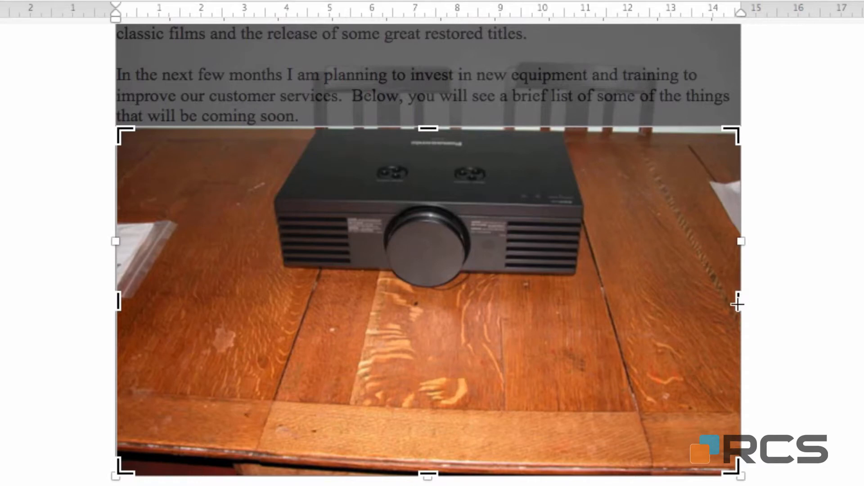
pyautogui.moveTo(741, 303); pyautogui.dragTo(591, 294)
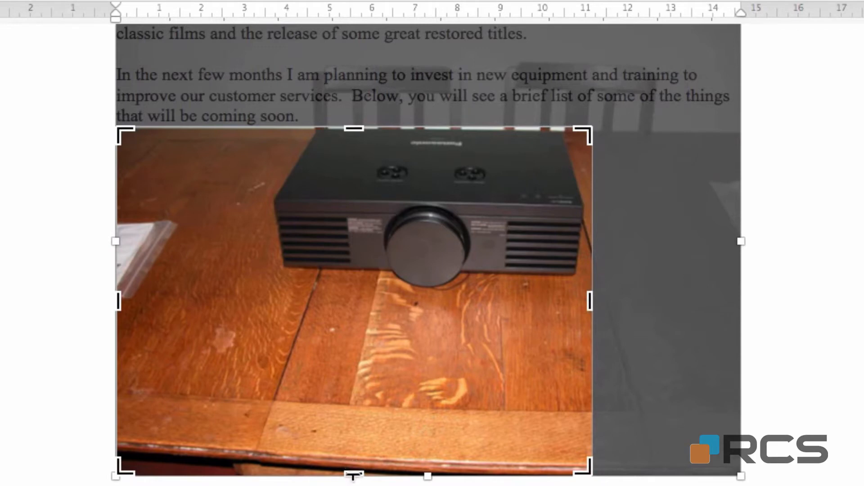
pyautogui.moveTo(353, 477); pyautogui.dragTo(354, 292)
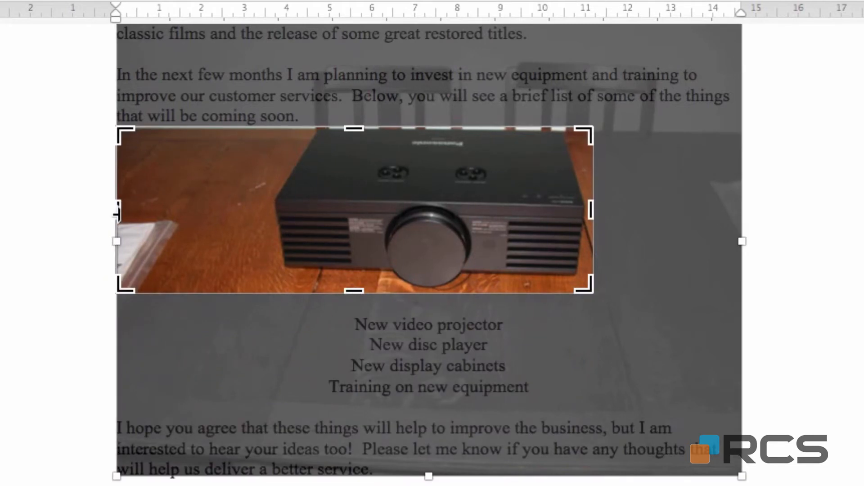
pyautogui.moveTo(116, 213); pyautogui.dragTo(266, 218)
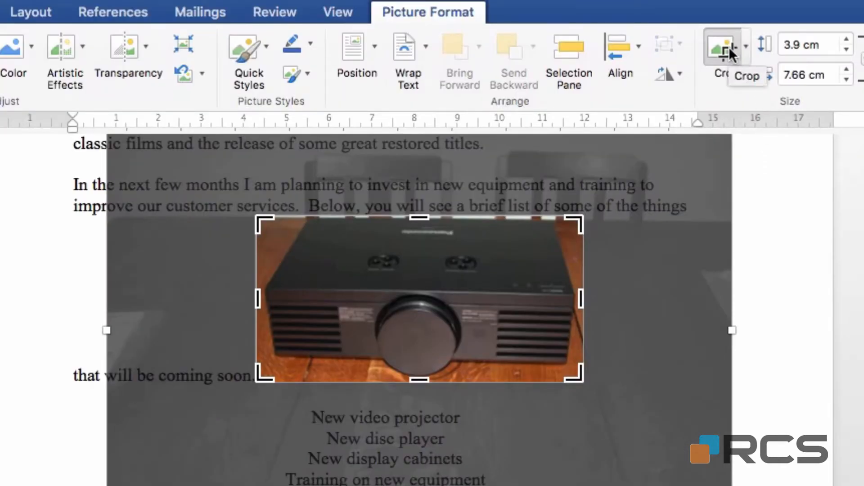
pyautogui.click(728, 47)
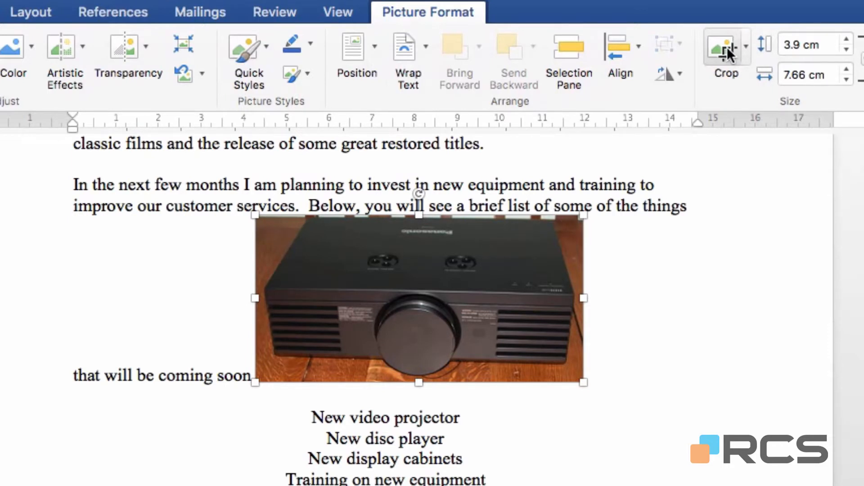
# Crop a little more off the picture's right edge, bringing its width to about 7.57 cm.
pyautogui.click(728, 47)
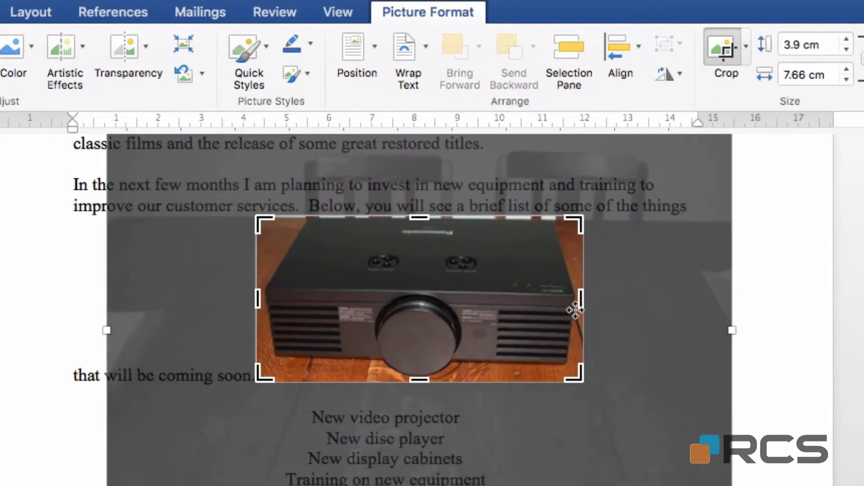
pyautogui.moveTo(583, 299)
pyautogui.mouseDown()
pyautogui.moveTo(737, 301)
pyautogui.moveTo(579, 306)
pyautogui.mouseUp()
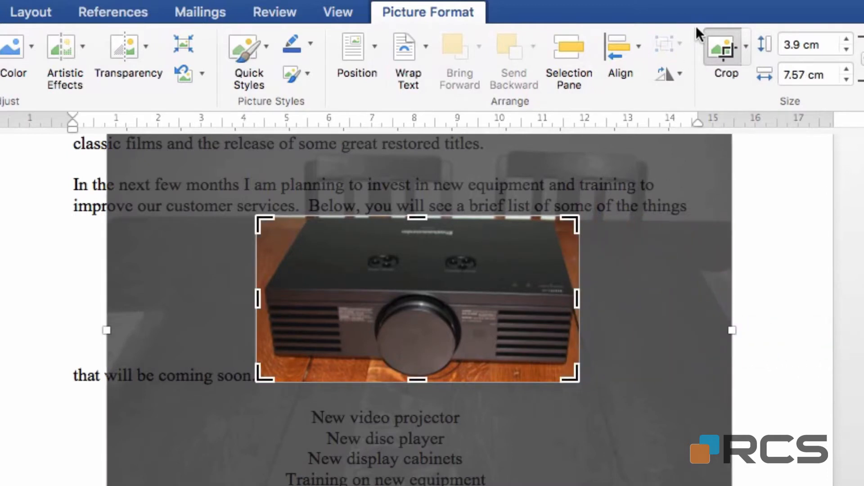
pyautogui.click(722, 49)
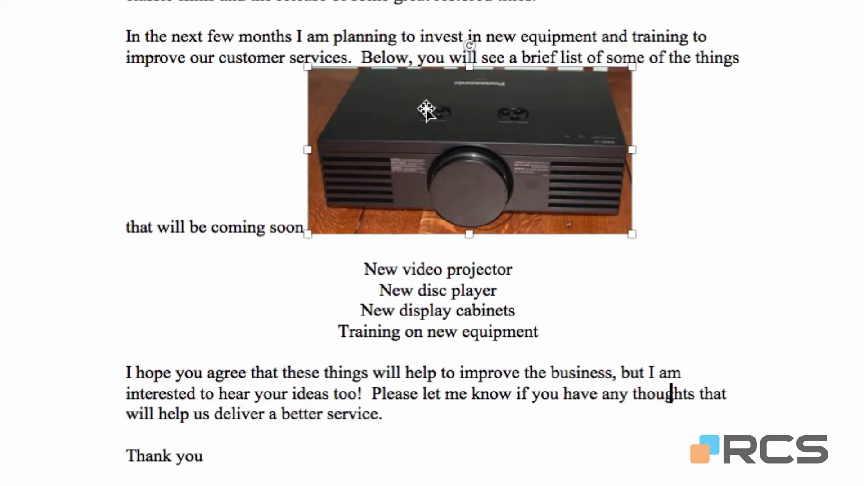
# Move the inline picture to the blank line below "Training on new equipment".
pyautogui.moveTo(426, 107); pyautogui.dragTo(478, 154)
pyautogui.moveTo(527, 218); pyautogui.dragTo(632, 331)
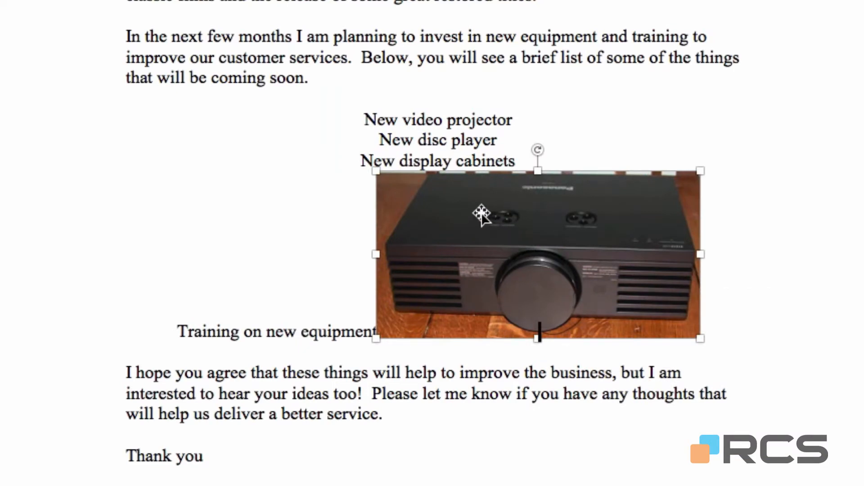
pyautogui.moveTo(482, 215); pyautogui.dragTo(593, 353)
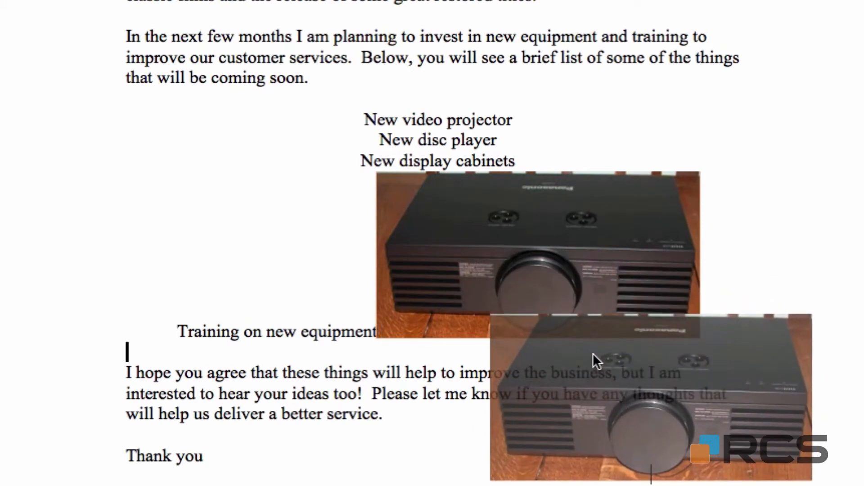
pyautogui.moveTo(593, 353); pyautogui.dragTo(595, 354)
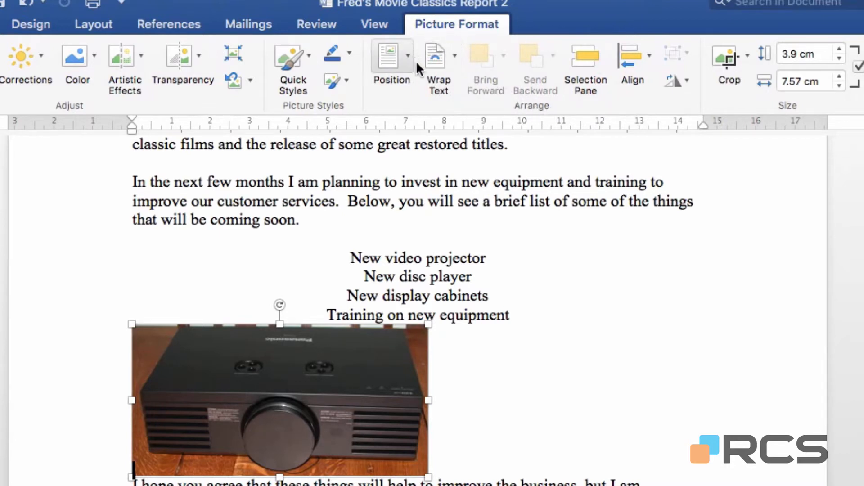
# Wrap the text around the picture as Top and Bottom and move the picture up into the "In the next few months" paragraph.
pyautogui.click(456, 56)
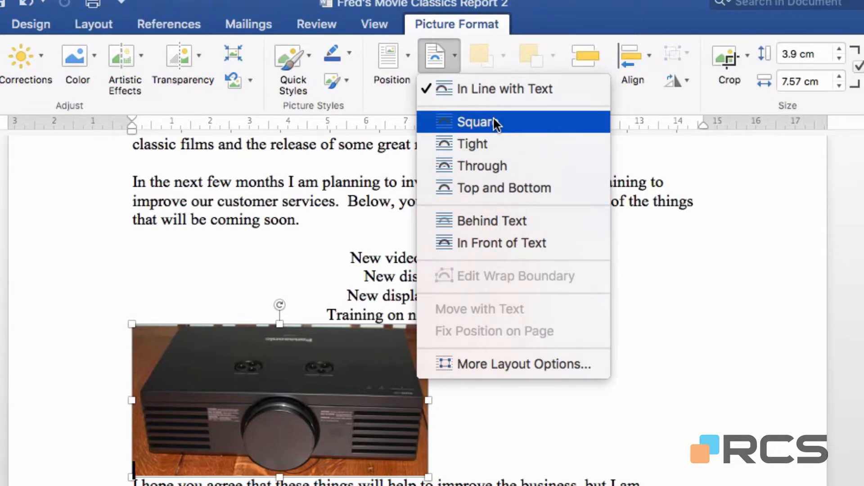
pyautogui.click(514, 188)
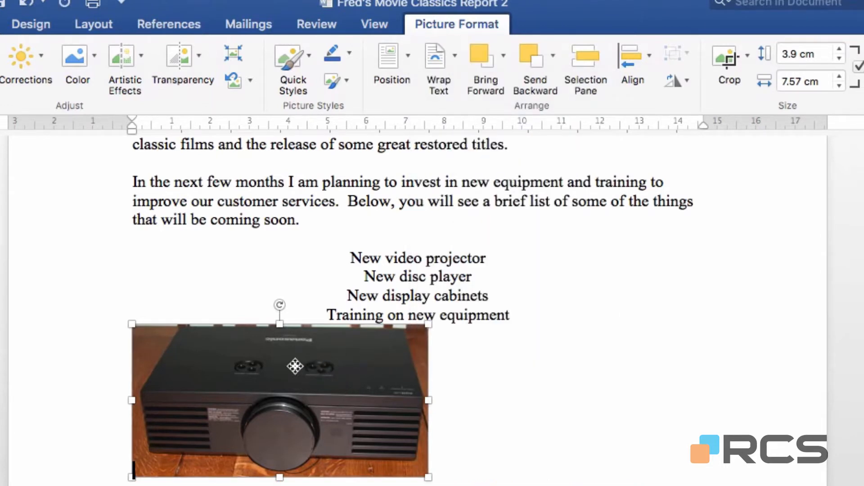
pyautogui.moveTo(293, 363); pyautogui.dragTo(437, 249)
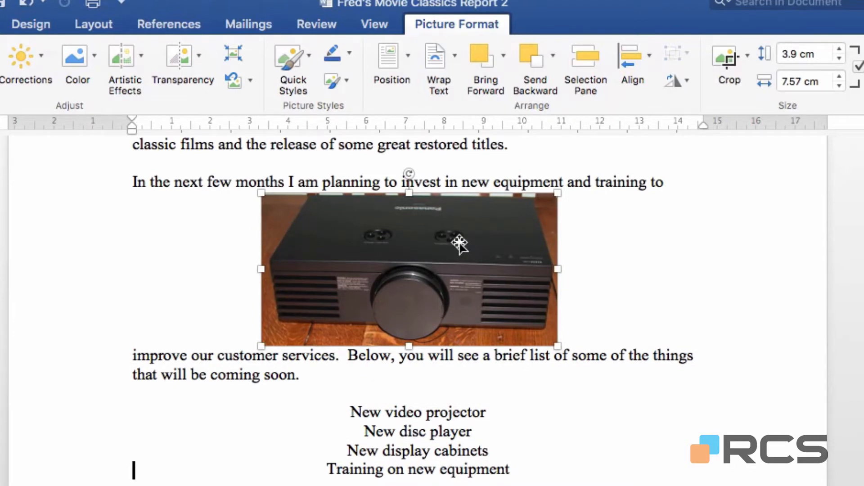
# Set the picture's text wrapping to Square and place it on the right side of the "I hope you agree" paragraph, then deselect it.
pyautogui.click(451, 58)
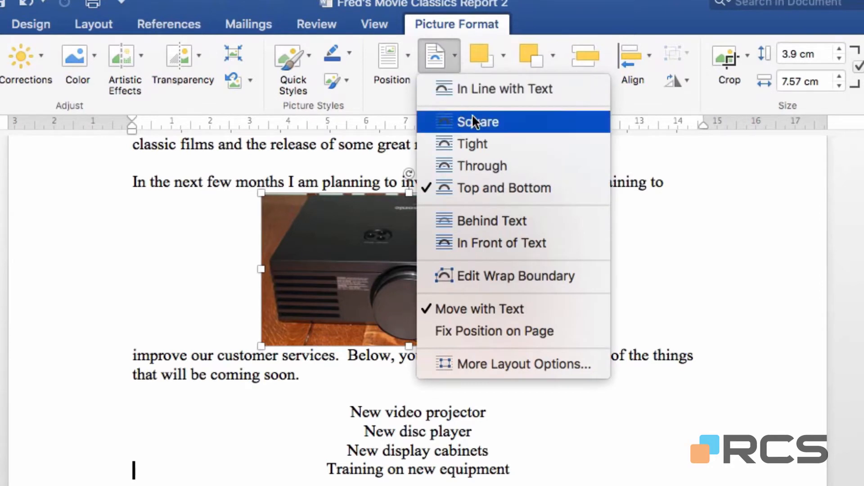
pyautogui.click(517, 122)
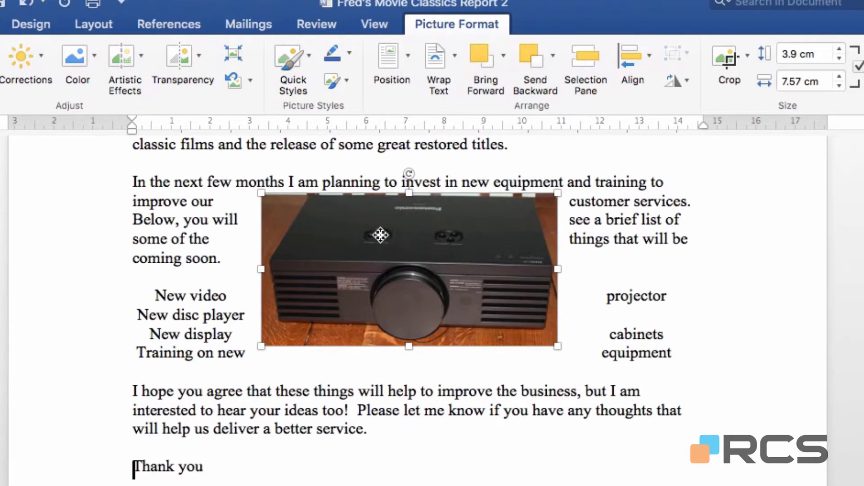
pyautogui.moveTo(380, 236); pyautogui.dragTo(457, 220)
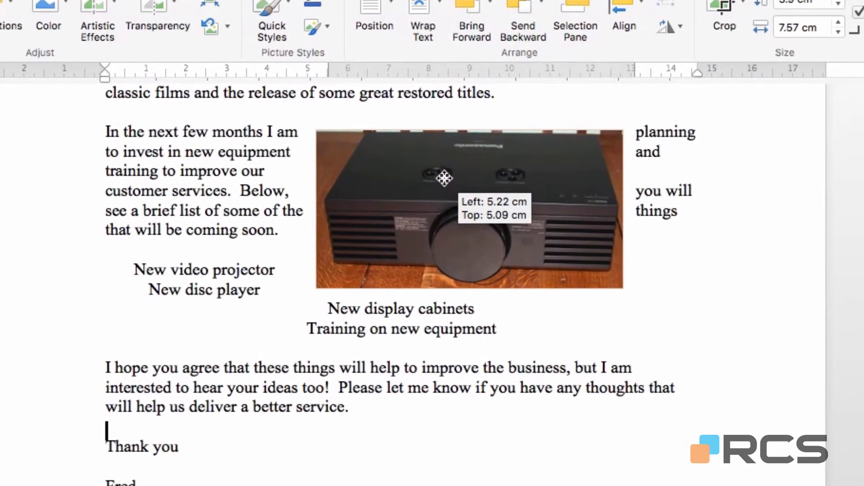
pyautogui.moveTo(444, 178); pyautogui.dragTo(482, 181)
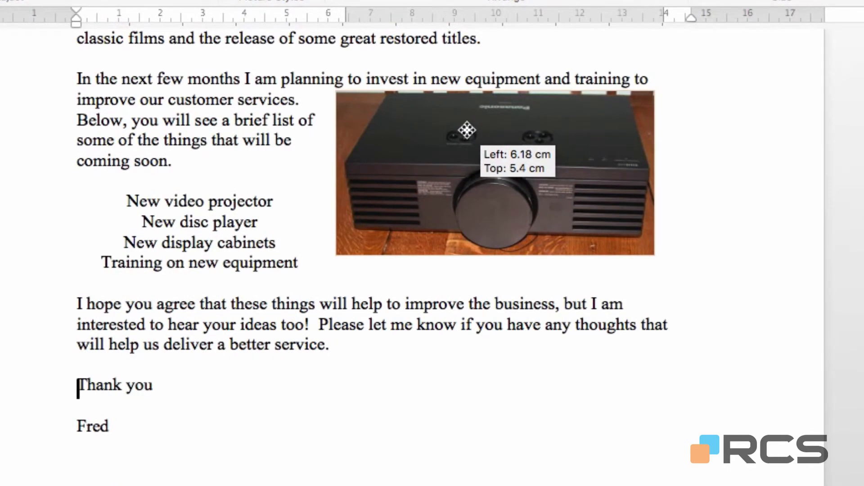
pyautogui.moveTo(466, 130); pyautogui.dragTo(429, 241)
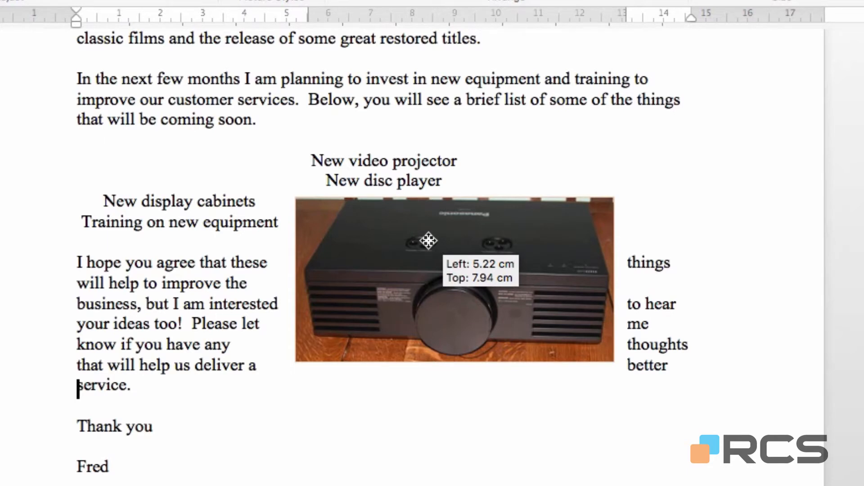
pyautogui.moveTo(428, 241)
pyautogui.mouseDown()
pyautogui.moveTo(509, 300)
pyautogui.moveTo(529, 299)
pyautogui.moveTo(536, 284)
pyautogui.moveTo(535, 293)
pyautogui.moveTo(486, 272)
pyautogui.moveTo(493, 288)
pyautogui.mouseUp()
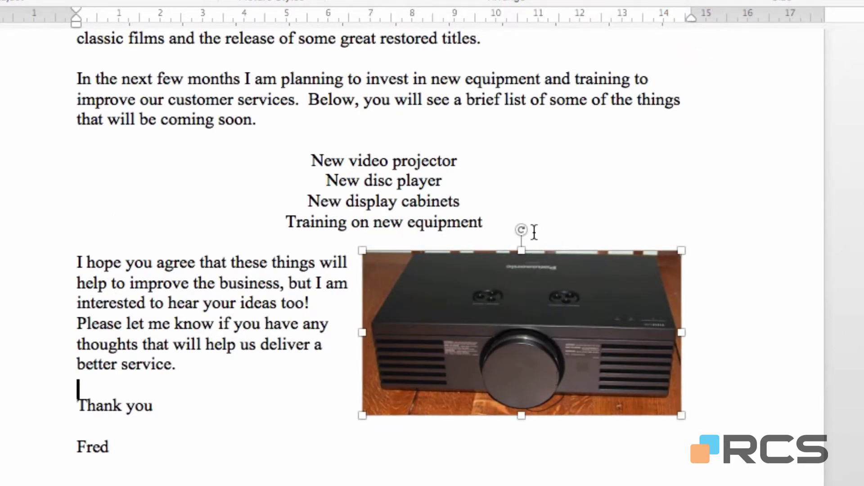
pyautogui.click(518, 220)
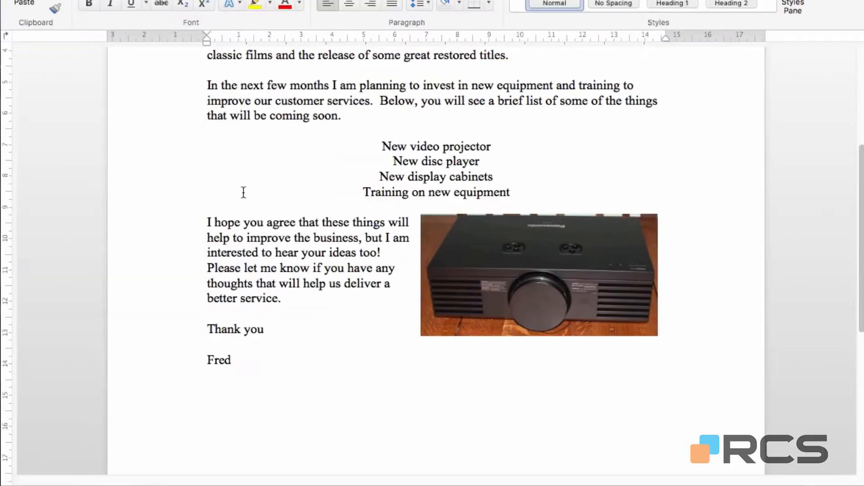
# Review the report's layout from the title to the blank area below the signature, with the projector picture selected.
pyautogui.scroll(-2, 125, 223)
pyautogui.scroll(2, 125, 223)
pyautogui.scroll(5, 243, 193)
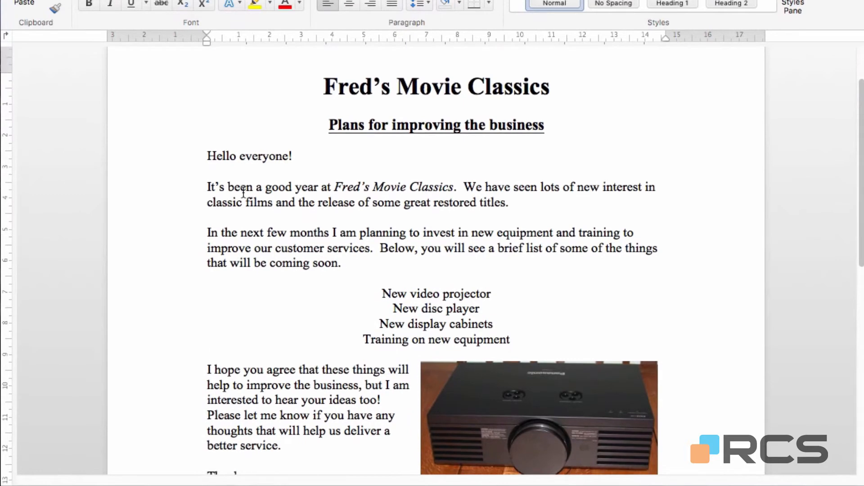
pyautogui.scroll(-2, 243, 192)
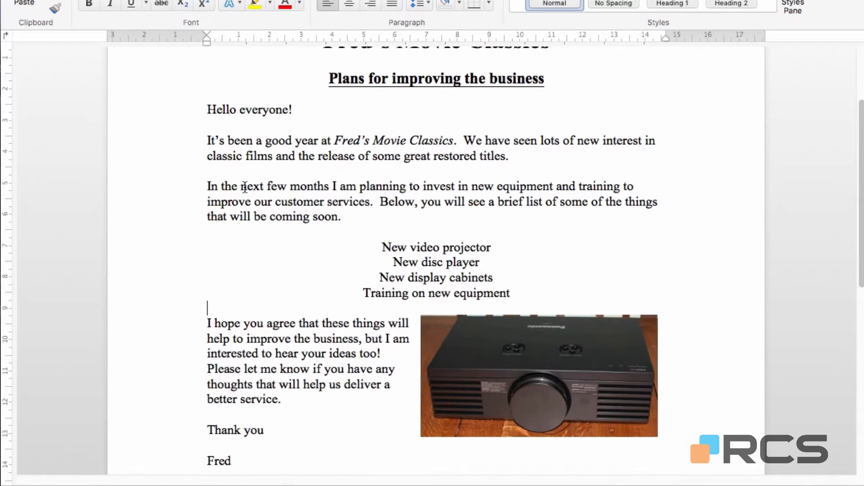
pyautogui.click(495, 330)
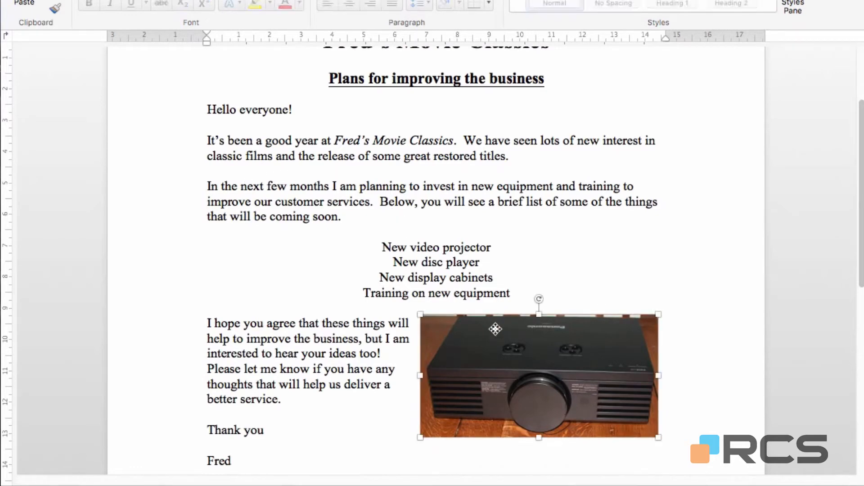
pyautogui.scroll(-6, 444, 274)
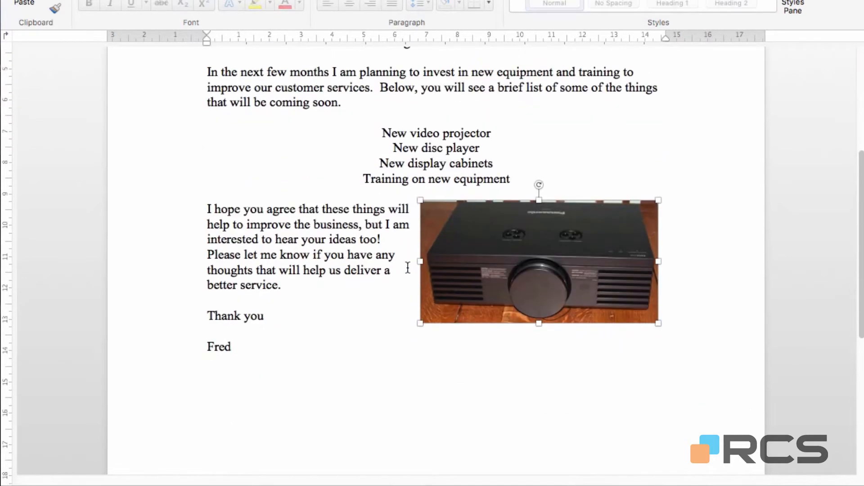
pyautogui.scroll(-7, 405, 268)
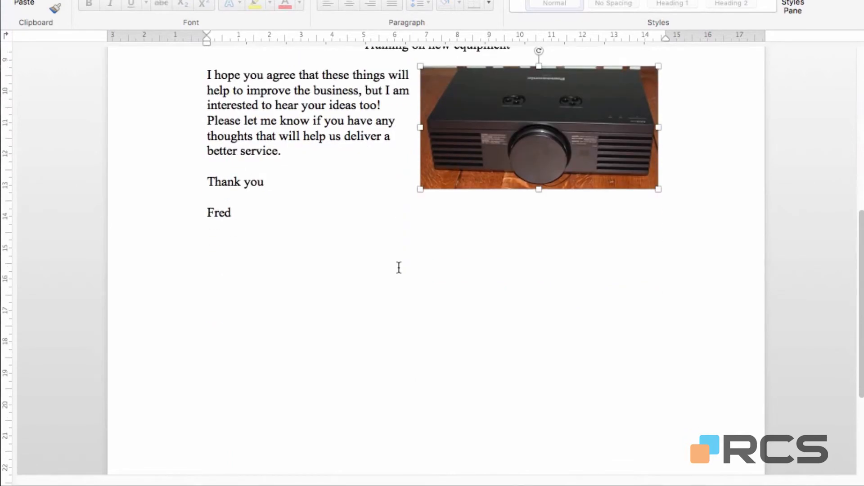
pyautogui.scroll(1, 399, 268)
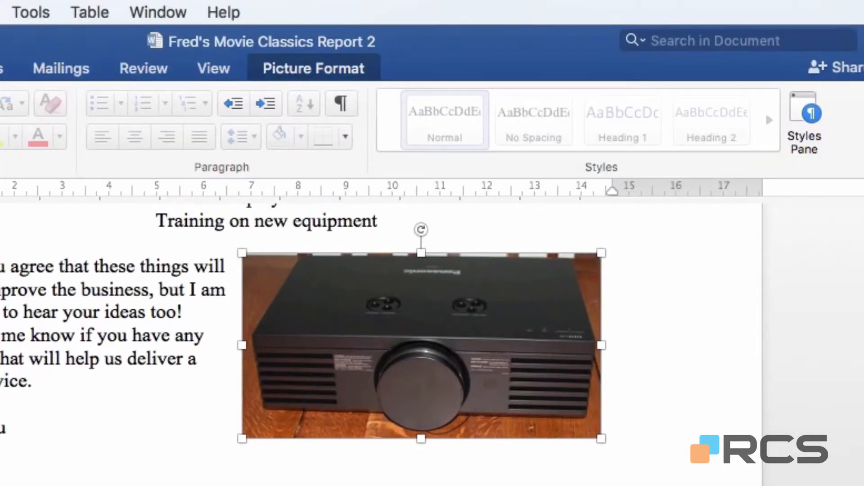
# Set the projector picture's width to 7.6 cm with its proportions locked.
pyautogui.scroll(1, 432, 360)
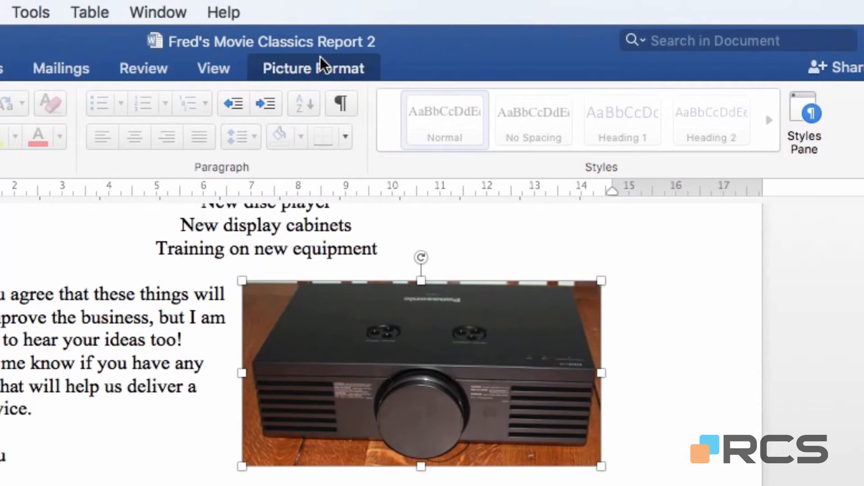
pyautogui.click(304, 70)
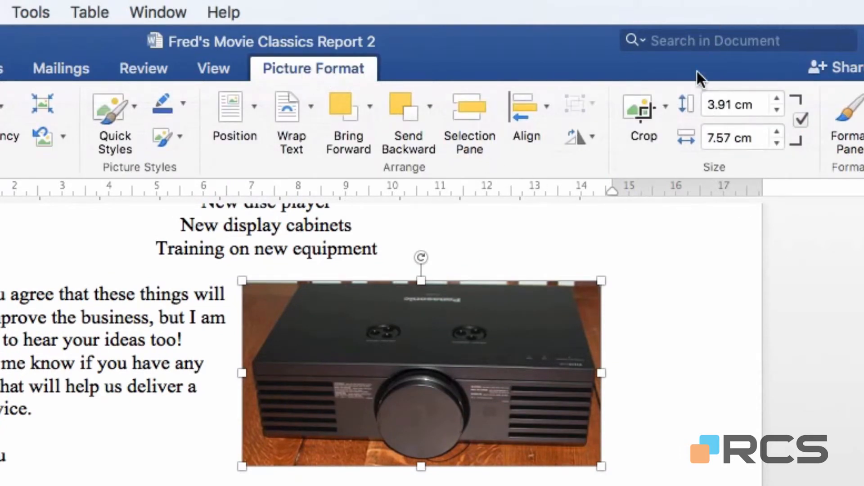
pyautogui.click(800, 118)
pyautogui.click(778, 131)
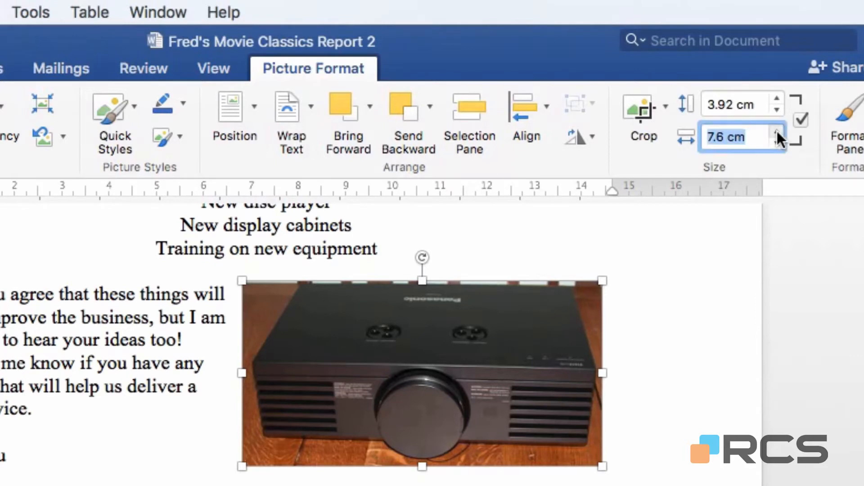
# Enlarge the projector picture to a width of 8.4 cm, keeping its proportions.
pyautogui.click(777, 128)
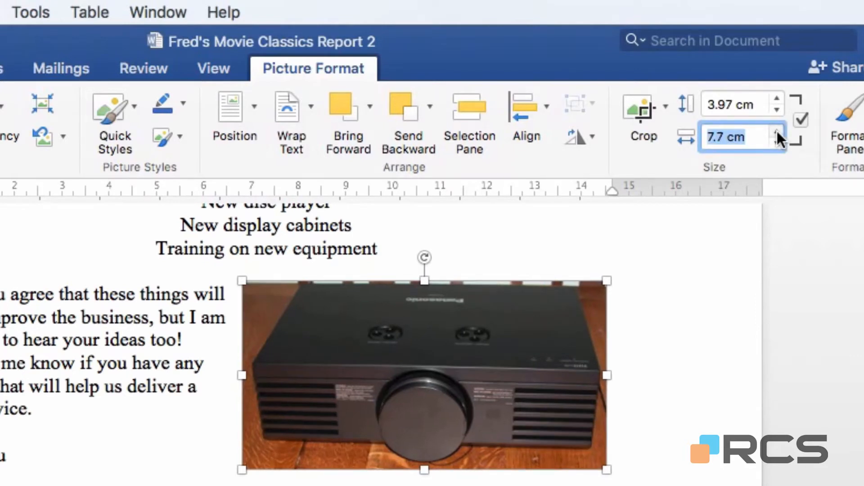
pyautogui.click(776, 129)
pyautogui.click(776, 129)
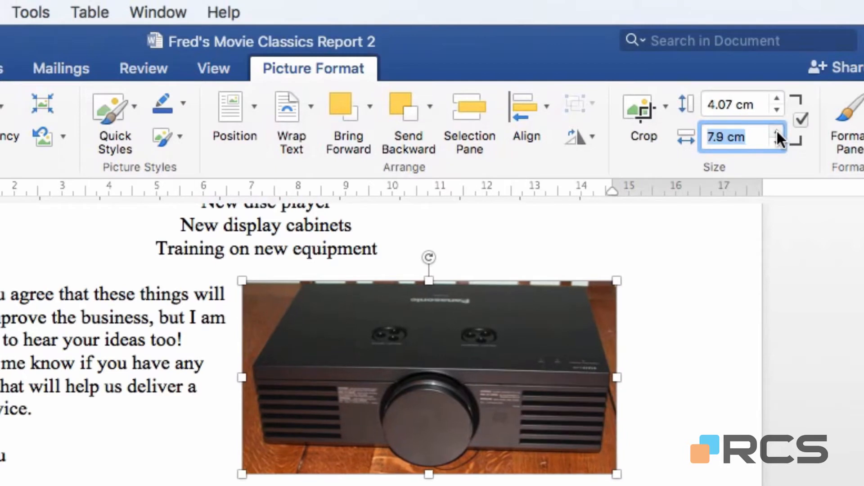
pyautogui.click(777, 129)
pyautogui.click(776, 129)
pyautogui.click(777, 129)
pyautogui.click(777, 129)
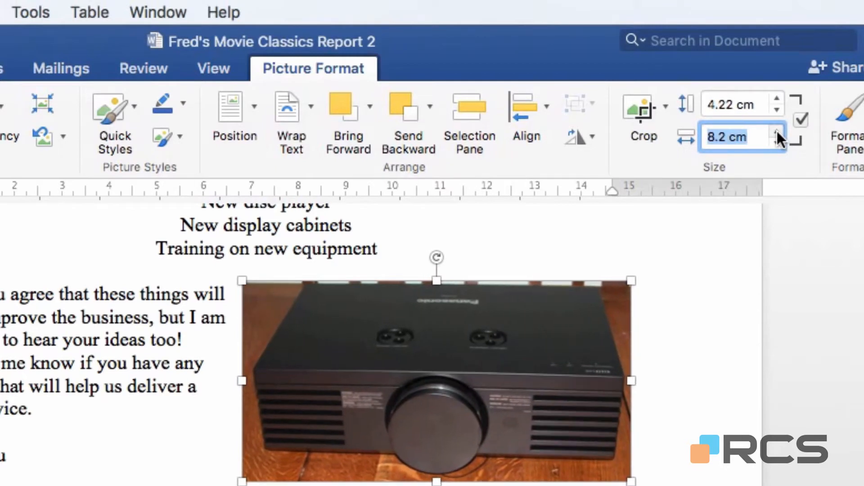
pyautogui.click(776, 128)
pyautogui.click(776, 128)
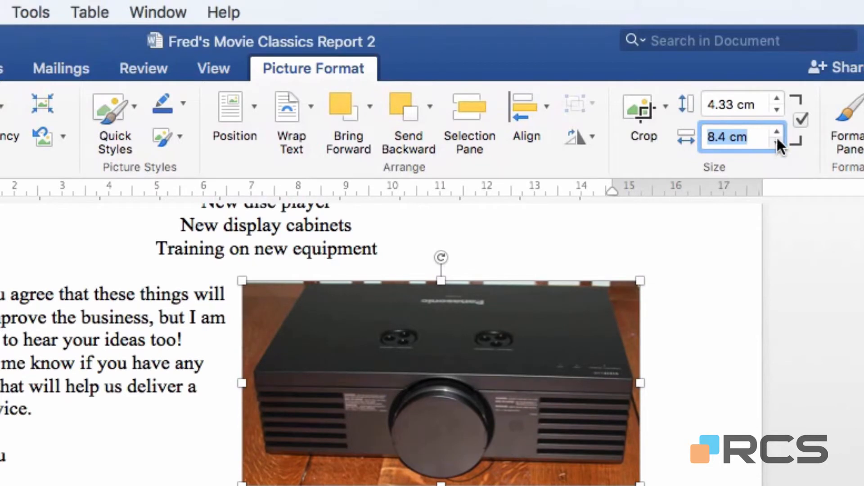
# Reduce the projector picture's width to 7.6 cm, keeping its proportions.
pyautogui.click(776, 144)
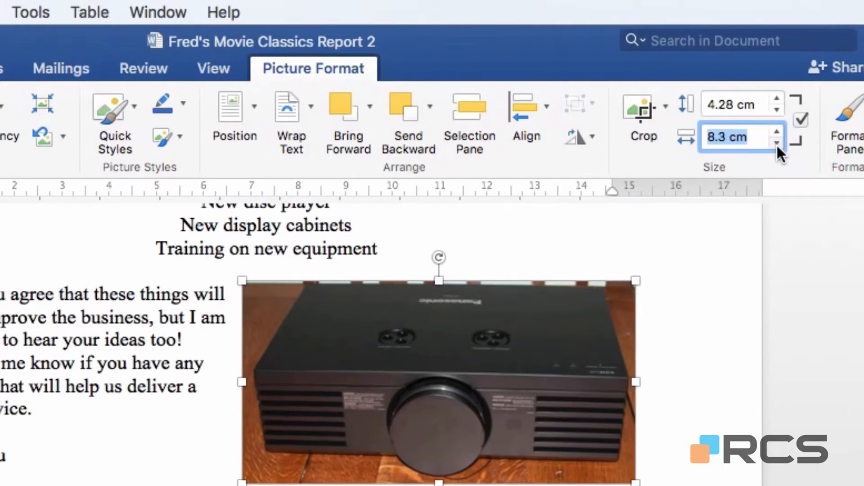
pyautogui.click(777, 144)
pyautogui.click(777, 145)
pyautogui.click(777, 144)
pyautogui.click(777, 144)
pyautogui.click(776, 144)
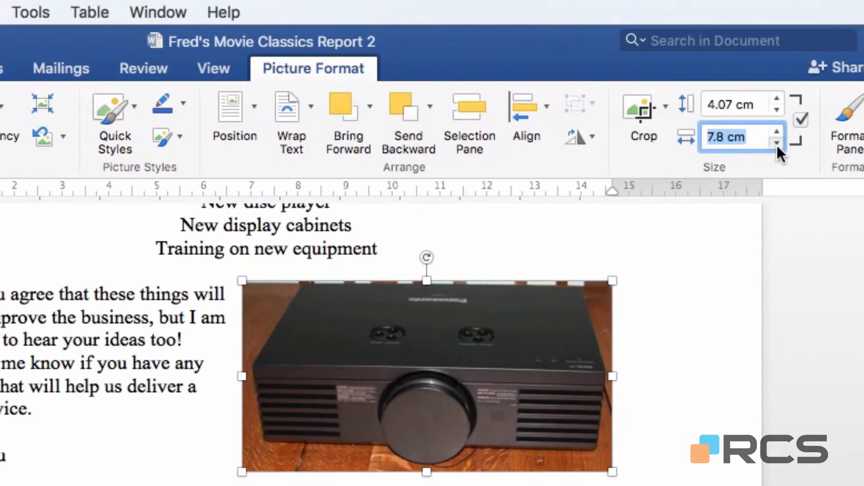
pyautogui.click(777, 144)
pyautogui.click(777, 145)
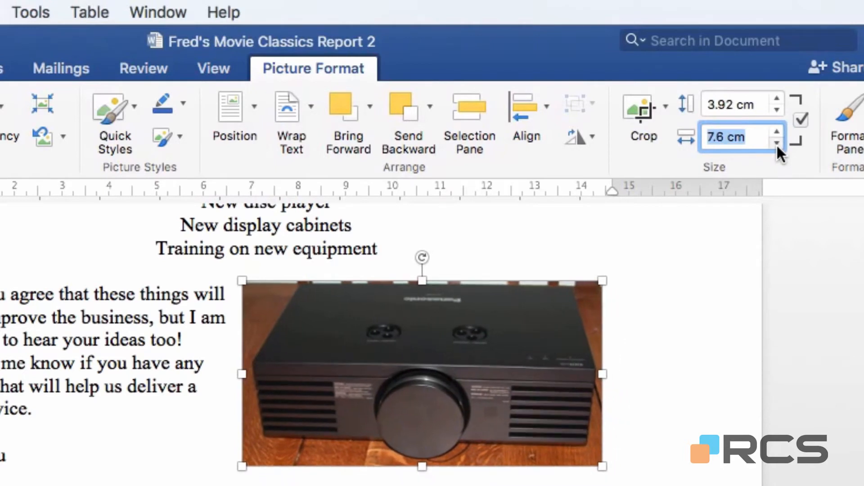
# Nudge the projector picture slightly right and up beside the "I hope you agree" paragraph.
pyautogui.click(477, 325)
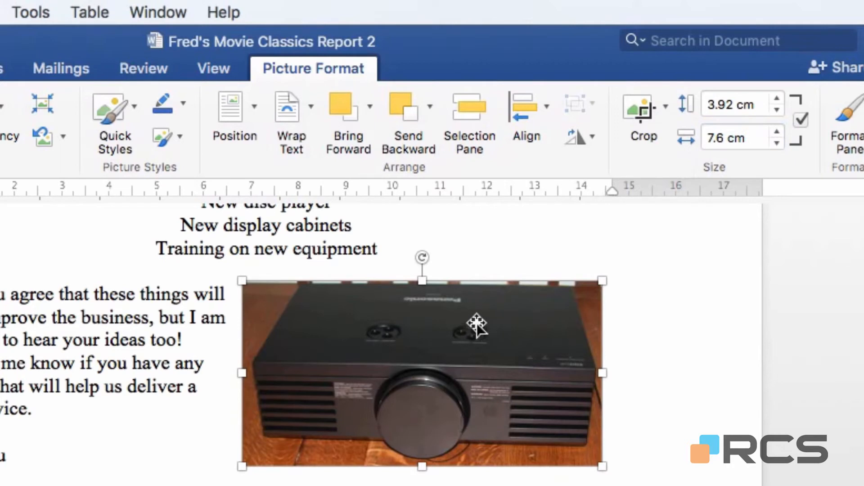
pyautogui.press('Right')
pyautogui.press('Right')
pyautogui.press('Right')
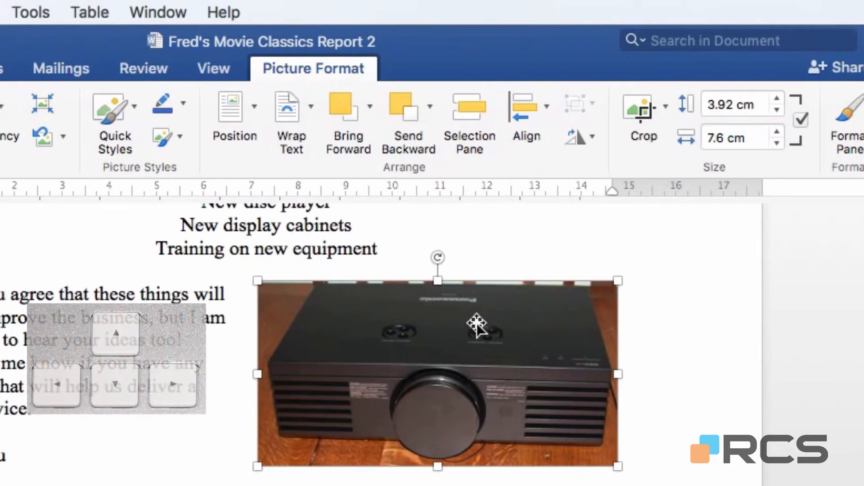
pyautogui.press('Left')
pyautogui.press('Left')
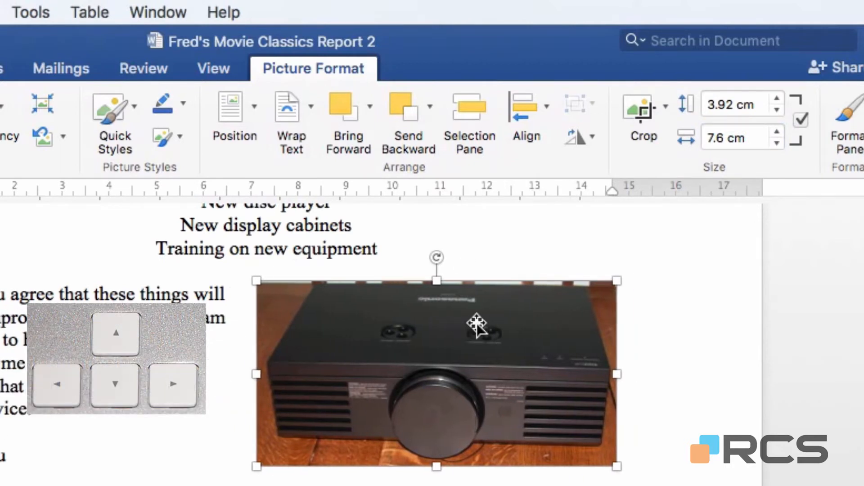
pyautogui.press('Up')
pyautogui.press('Down')
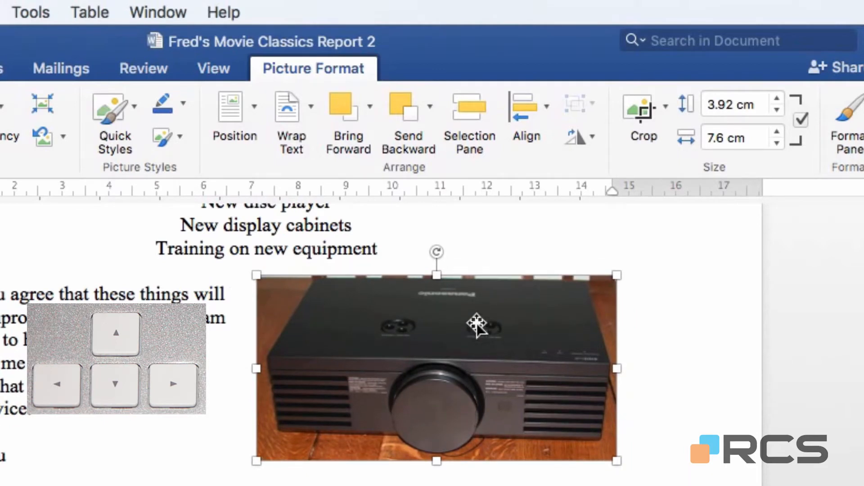
pyautogui.press('Left')
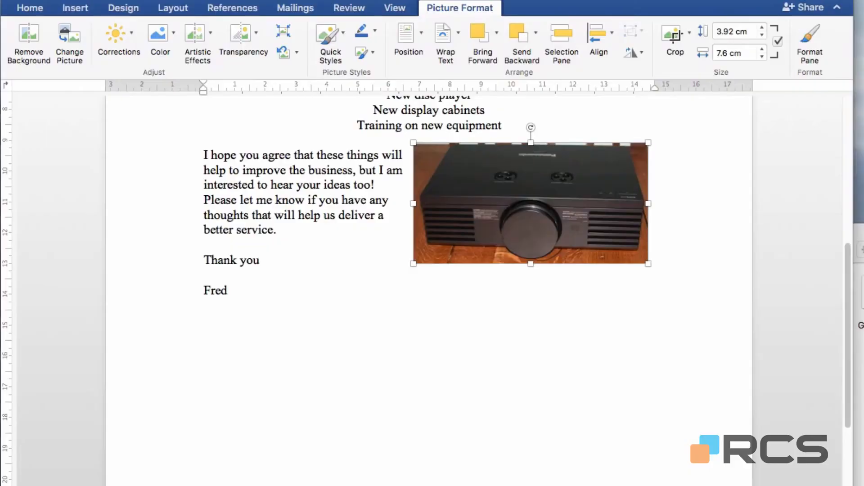
# Show the whole page and try the preset text-wrapped positions for the picture: page top left, middle center and bottom right.
pyautogui.click(680, 231)
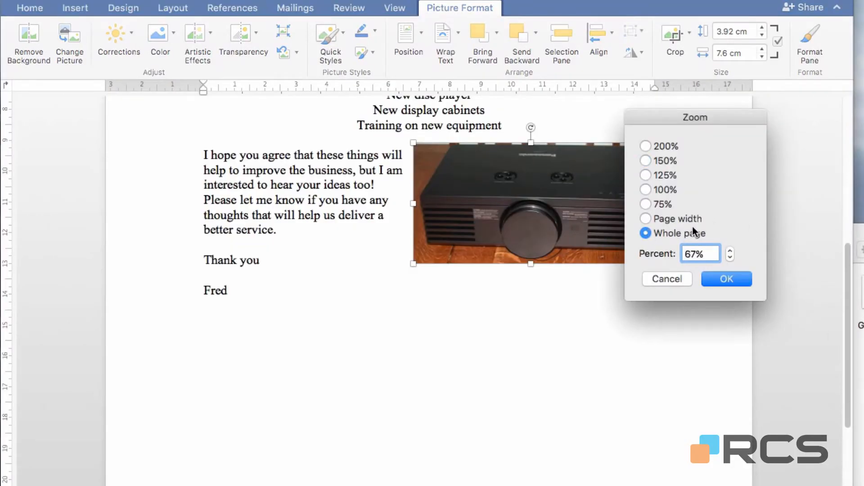
pyautogui.click(736, 279)
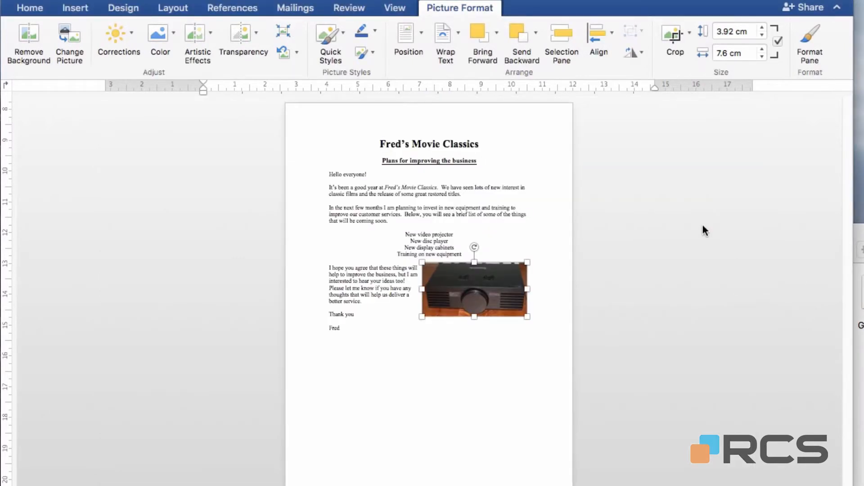
pyautogui.click(423, 34)
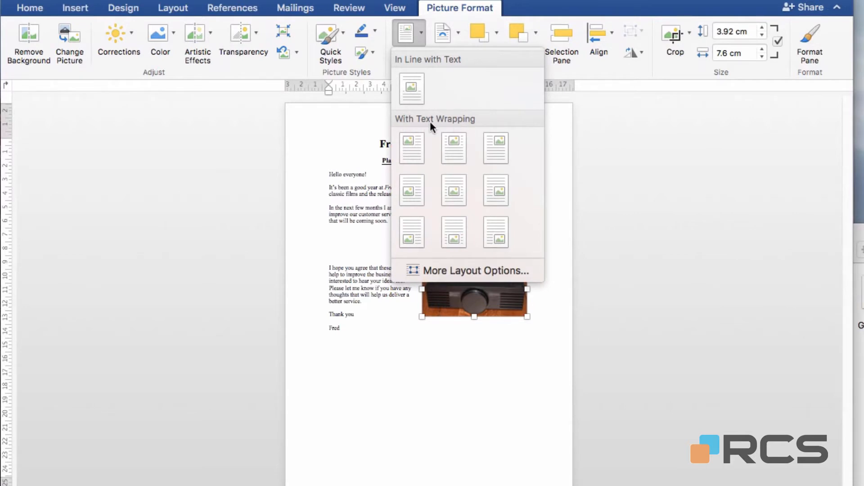
pyautogui.click(417, 147)
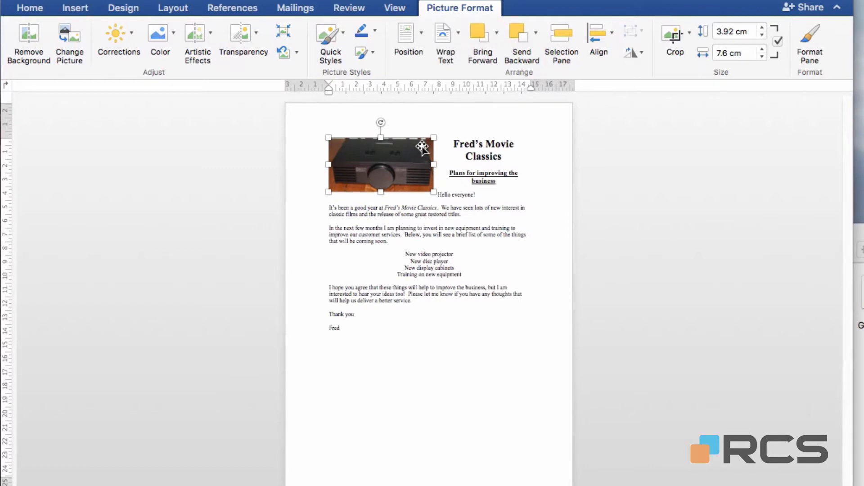
pyautogui.click(425, 37)
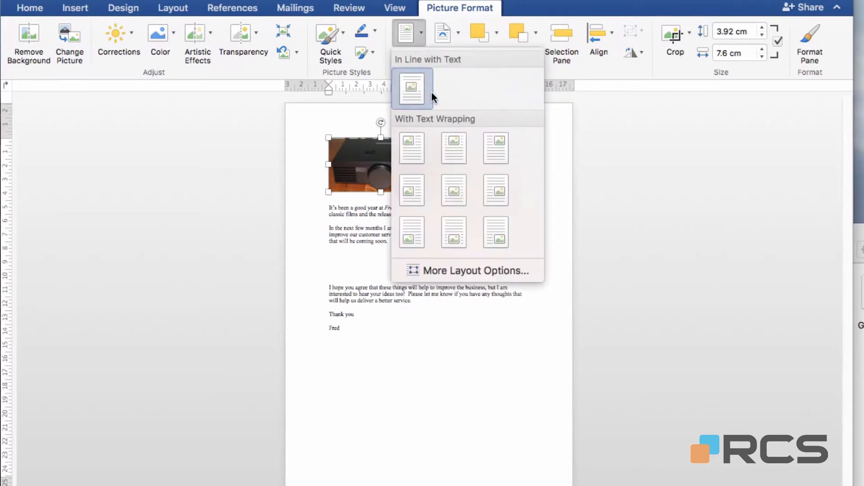
pyautogui.click(455, 191)
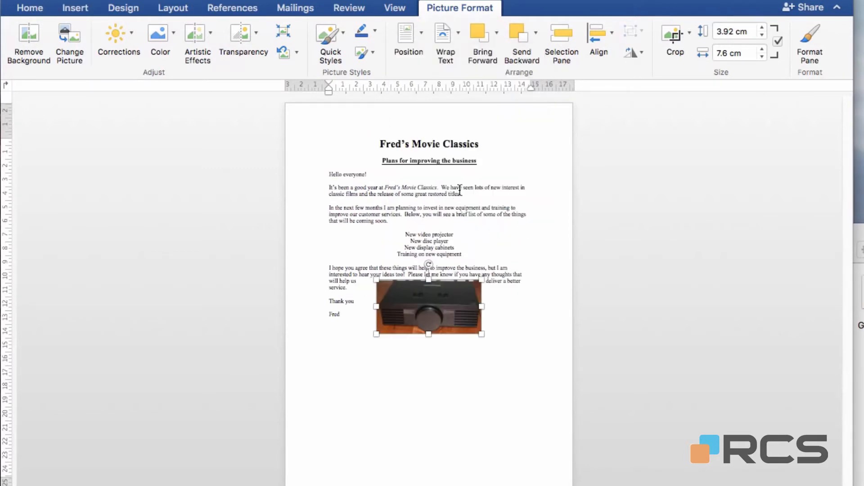
pyautogui.click(425, 42)
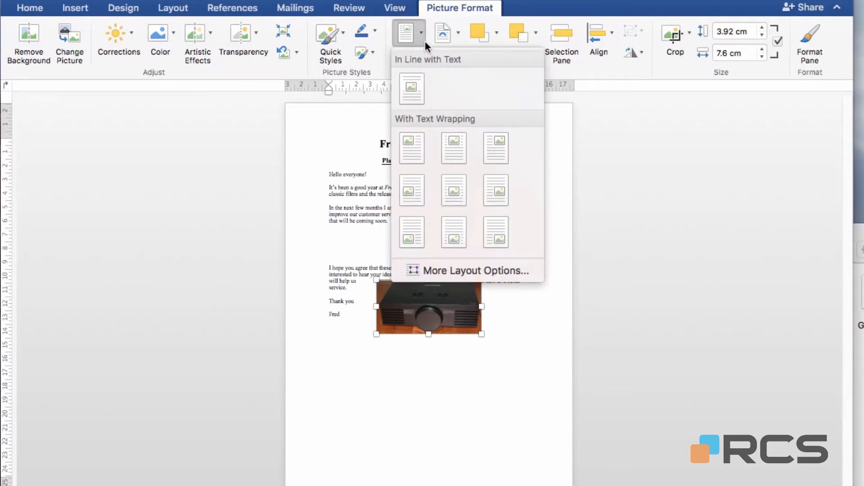
pyautogui.click(495, 236)
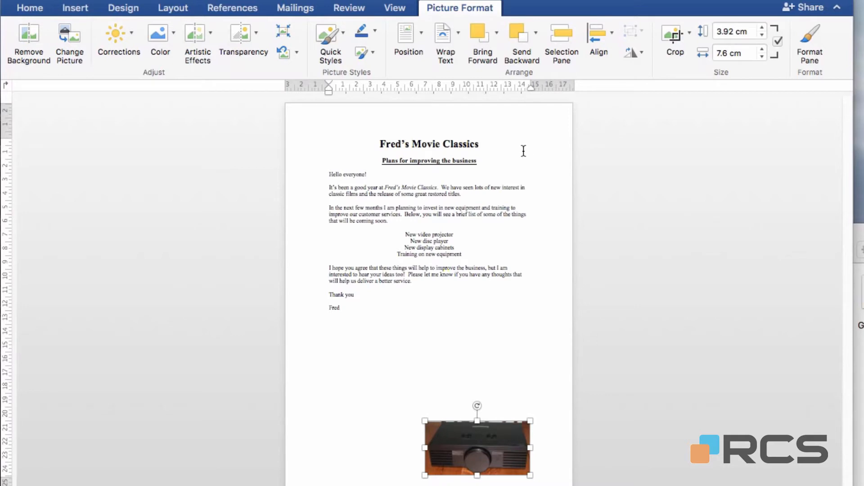
# Undo the three preset position changes of the picture and set the document zoom to 150%.
pyautogui.click(121, 0)
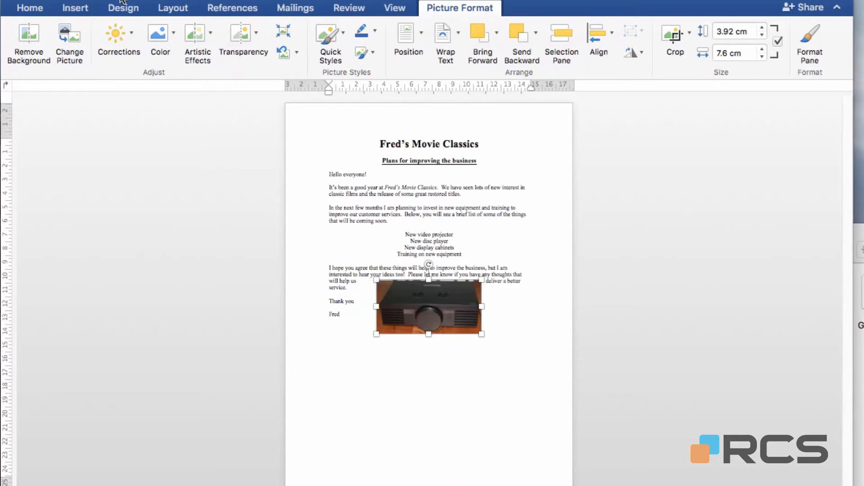
pyautogui.click(120, 0)
pyautogui.click(121, 0)
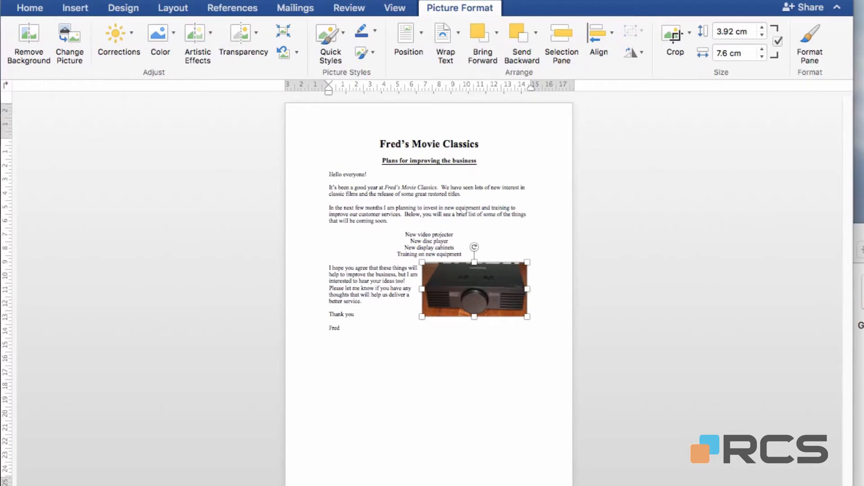
pyautogui.click(836, 485)
pyautogui.click(660, 161)
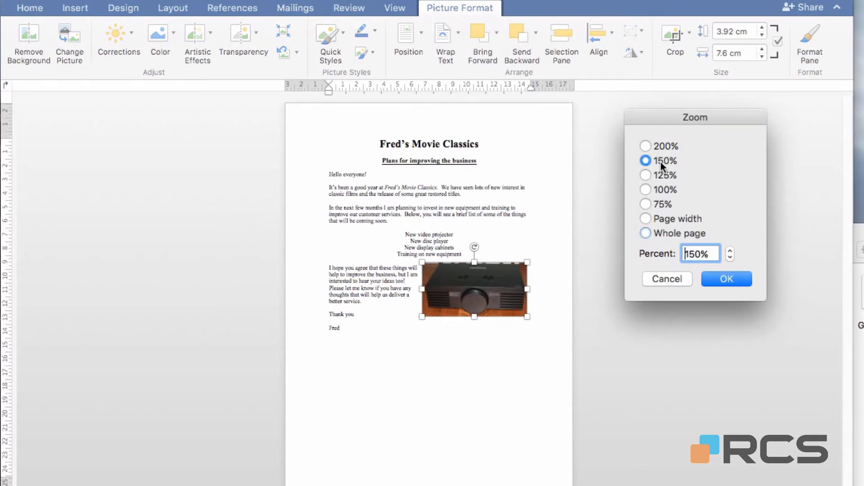
pyautogui.click(722, 279)
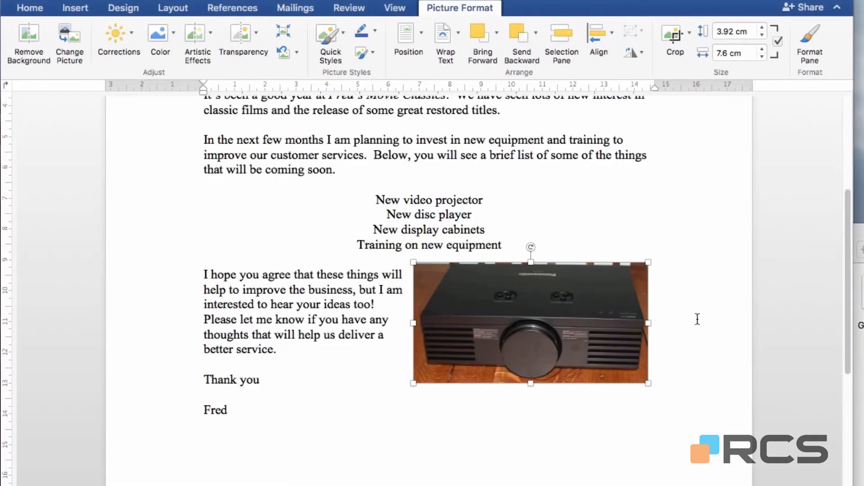
# Try a rippled, glass-like artistic effect on the projector picture and undo it.
pyautogui.scroll(-3, 698, 318)
pyautogui.scroll(-3, 698, 318)
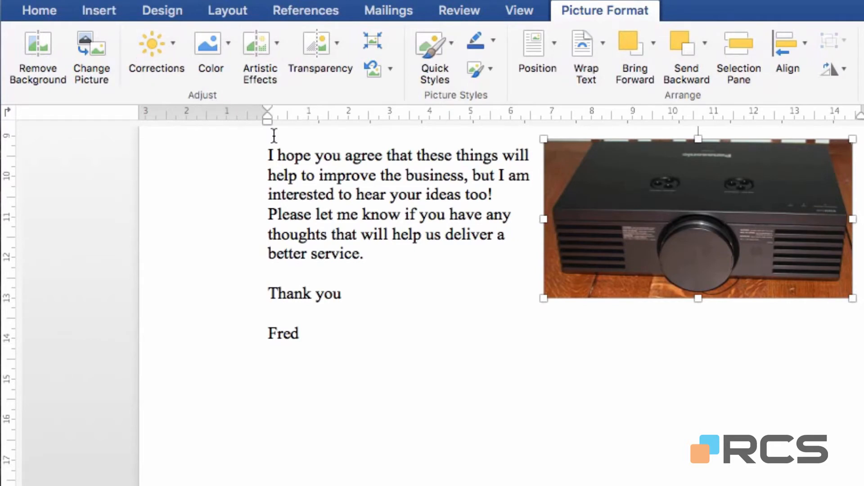
pyautogui.click(278, 44)
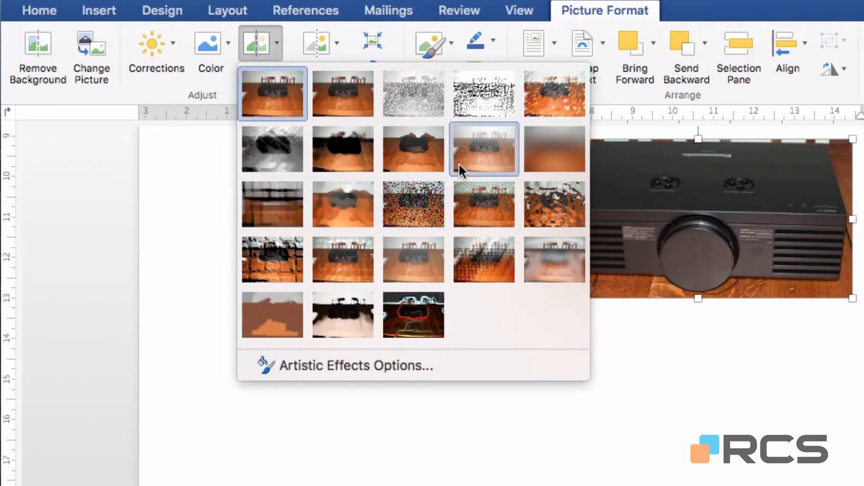
pyautogui.click(558, 217)
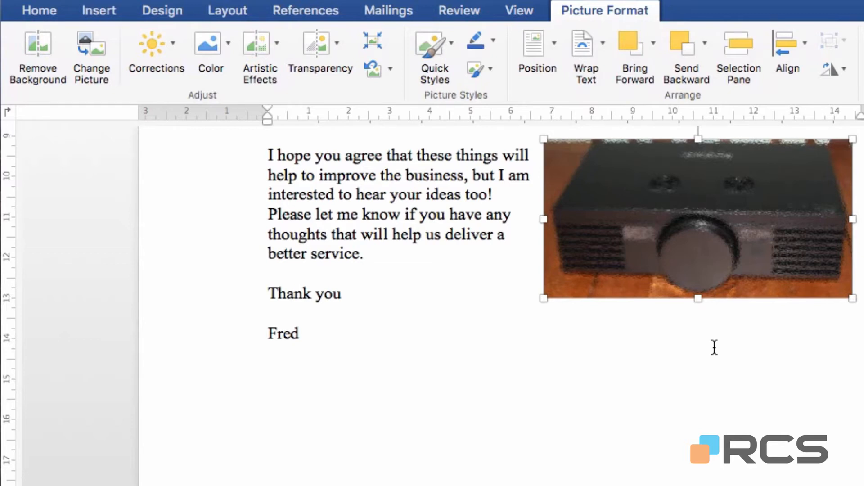
pyautogui.press('super+z')
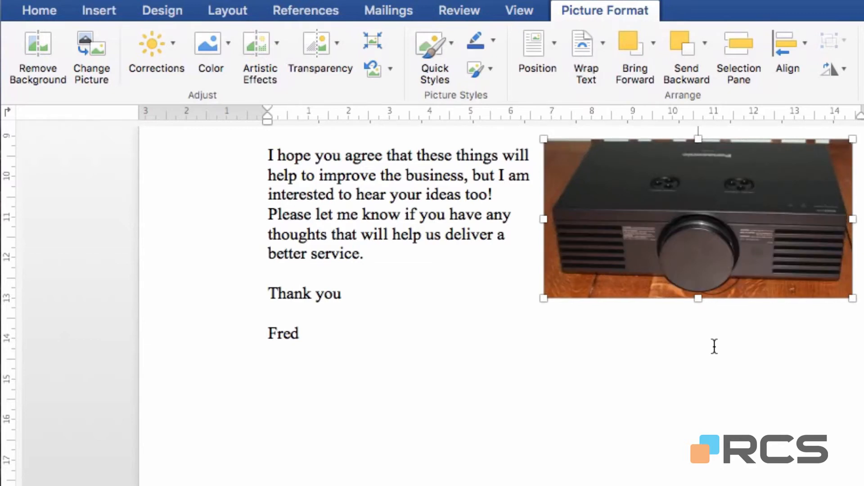
# Brighten the projector picture with the brightest Brightness/Contrast preset in the middle contrast row.
pyautogui.click(173, 40)
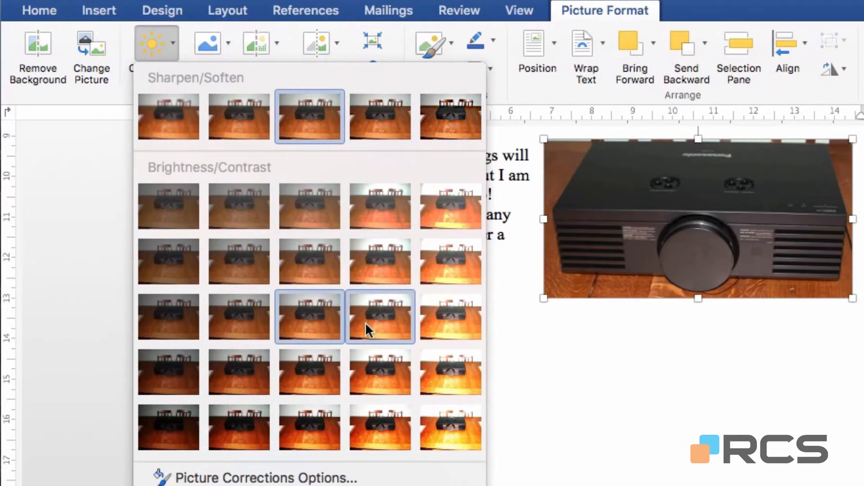
pyautogui.click(450, 314)
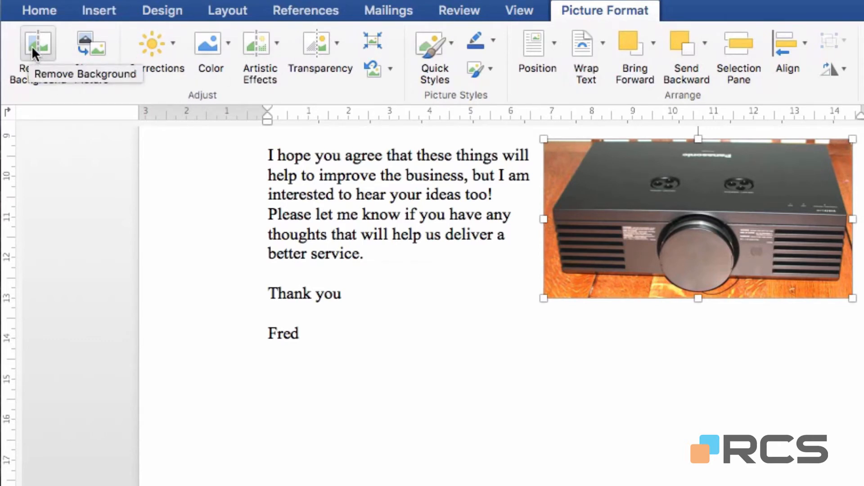
# Start removing the background from the projector picture and bring its marked removal area fully into view.
pyautogui.click(42, 51)
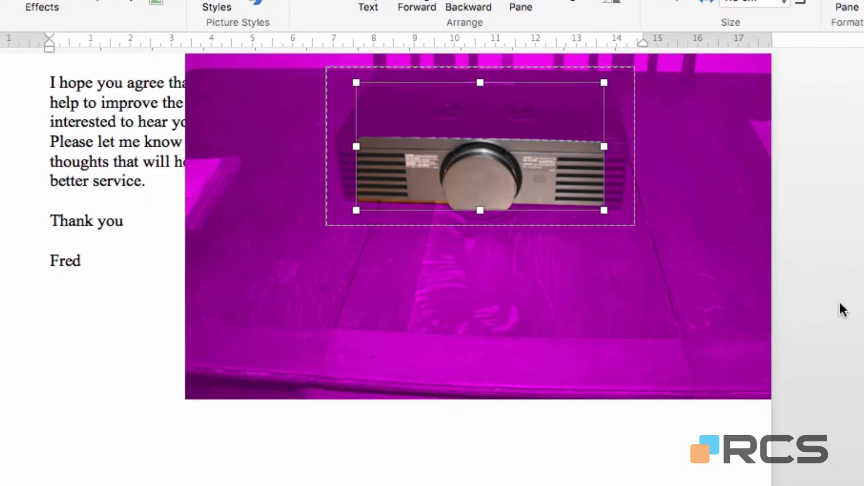
pyautogui.scroll(5, 784, 198)
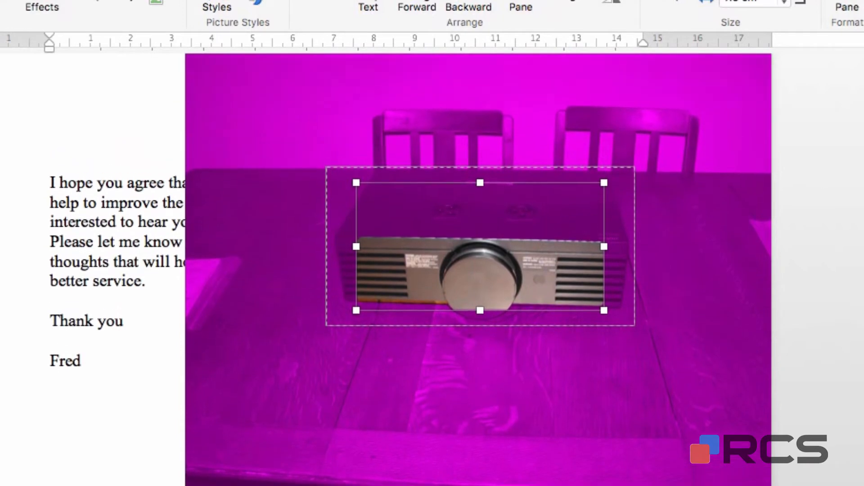